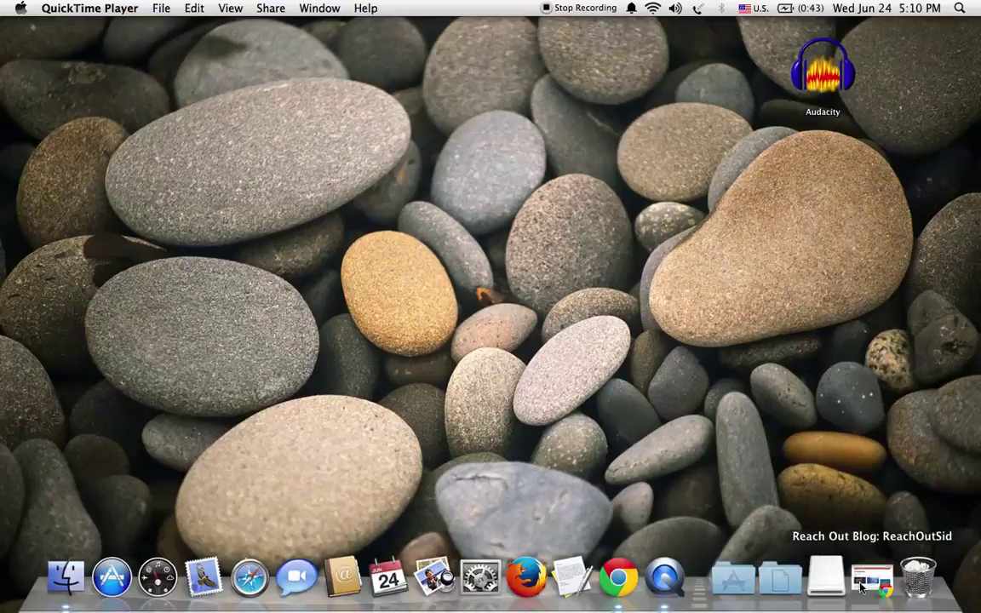
Step: Restore the minimized Chrome window showing the ReachOutSid blog from the Dock
click(862, 586)
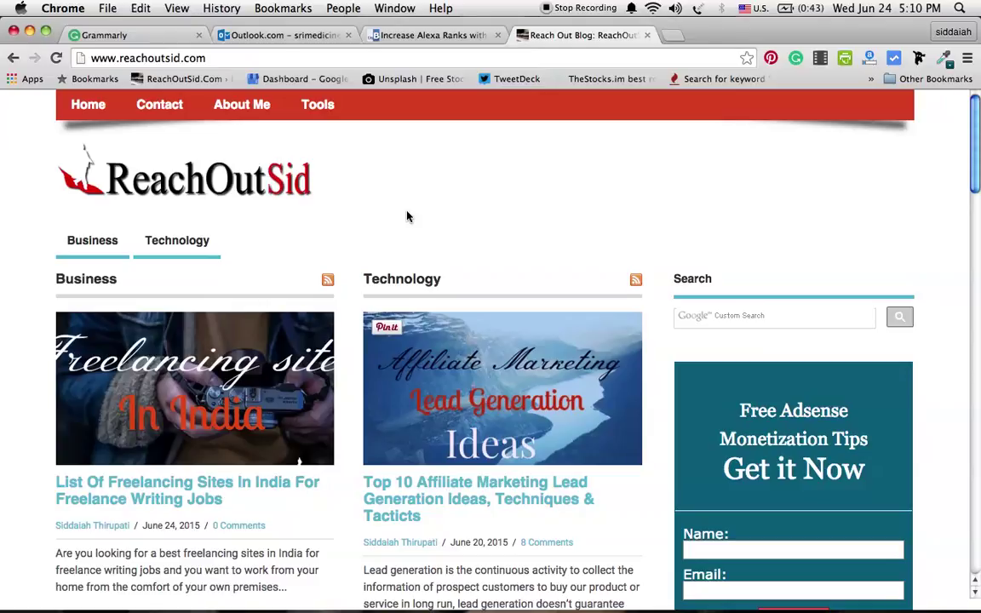
Step: Launch My Grammarly from the Grammarly extension icon in the Chrome toolbar
click(797, 59)
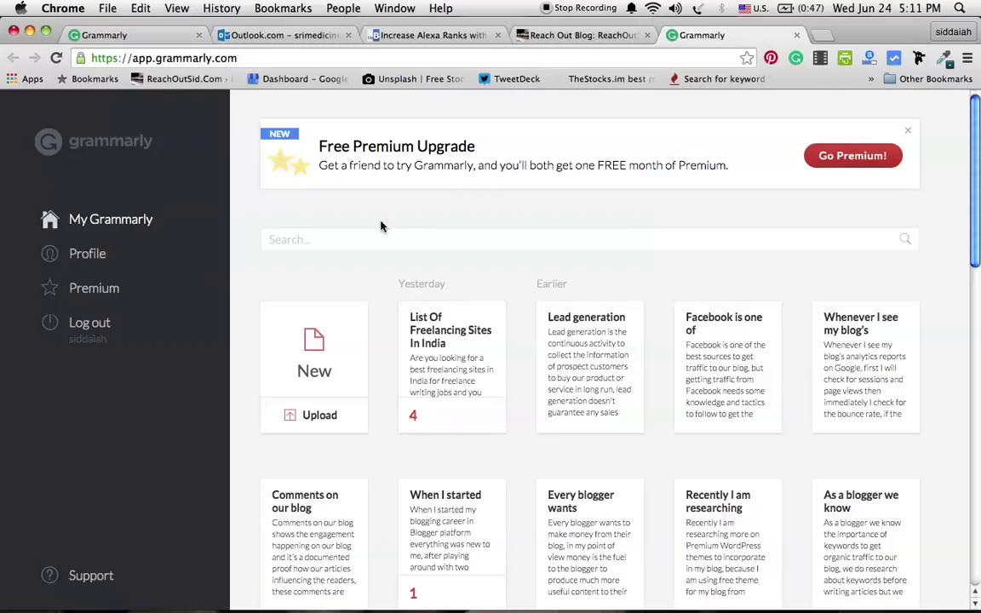
Step: Create a new blank Grammarly document and switch to the Increase Alexa Ranks article tab
click(317, 360)
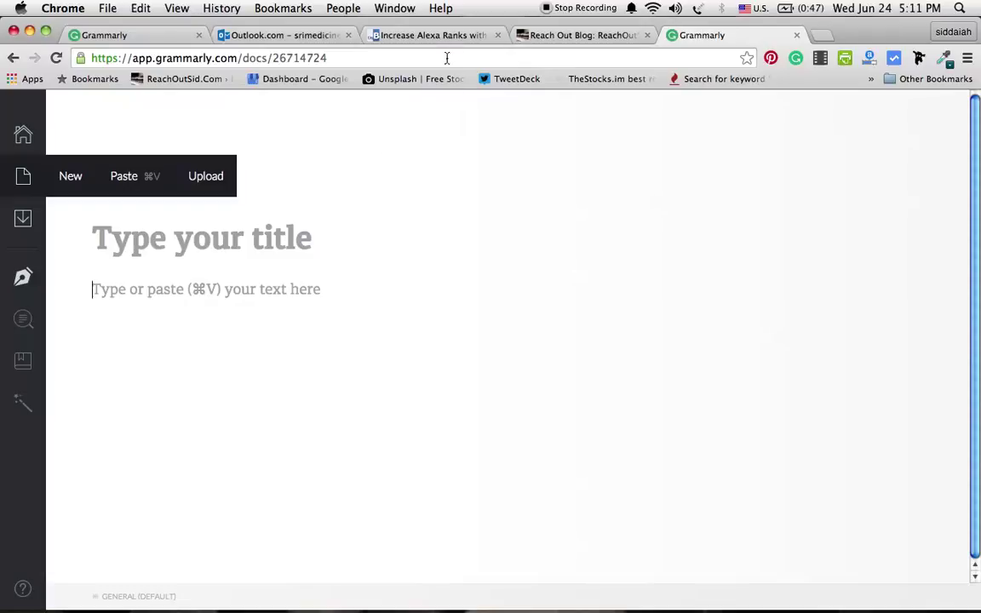
click(463, 38)
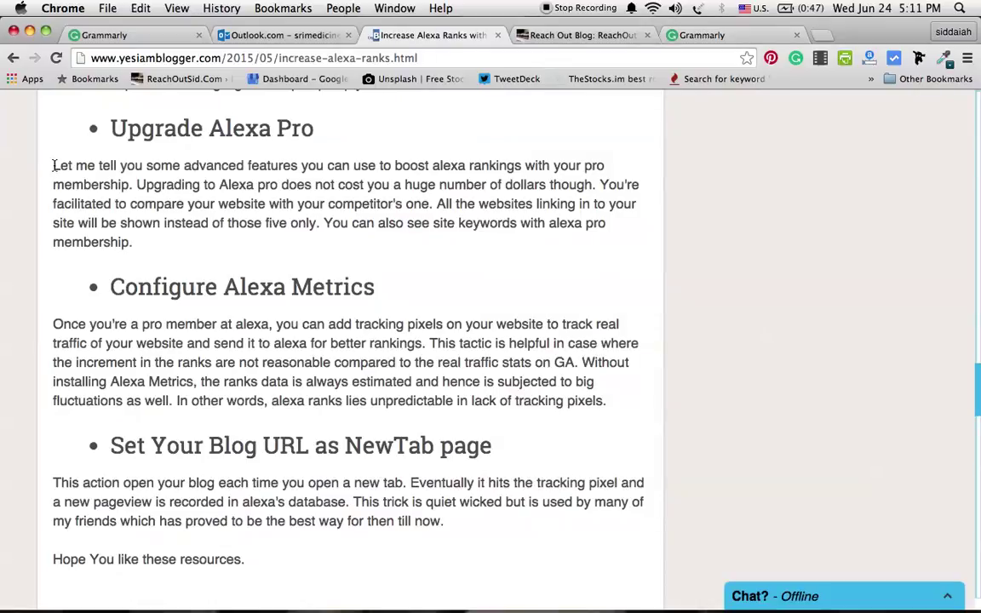
Step: Copy the article's closing Alexa paragraphs and return to the blank Grammarly document body
mouse_move(52, 167)
mouse_down()
mouse_move(364, 382)
mouse_move(475, 522)
mouse_up()
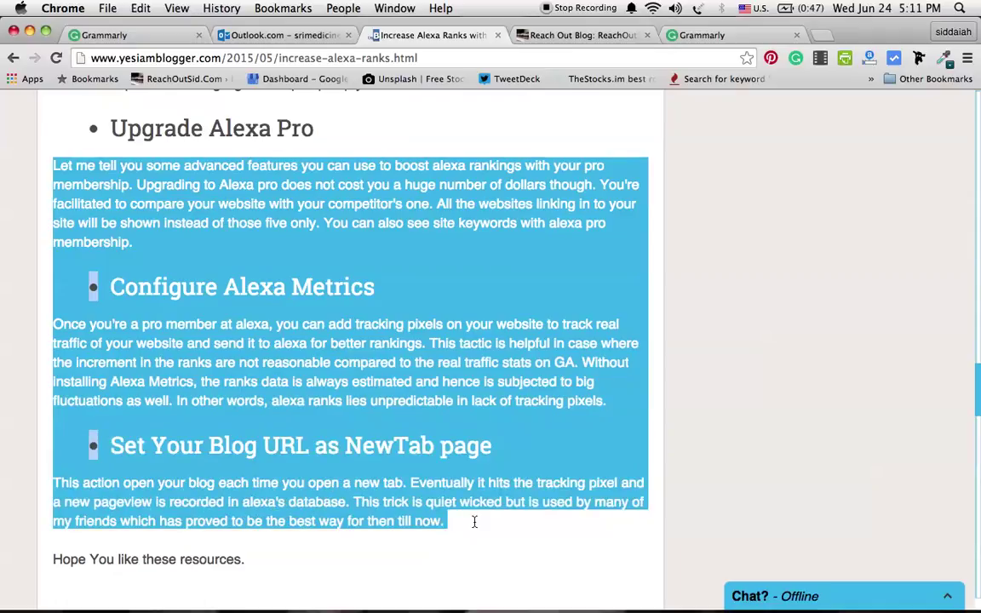
key(super+c)
click(717, 37)
click(325, 291)
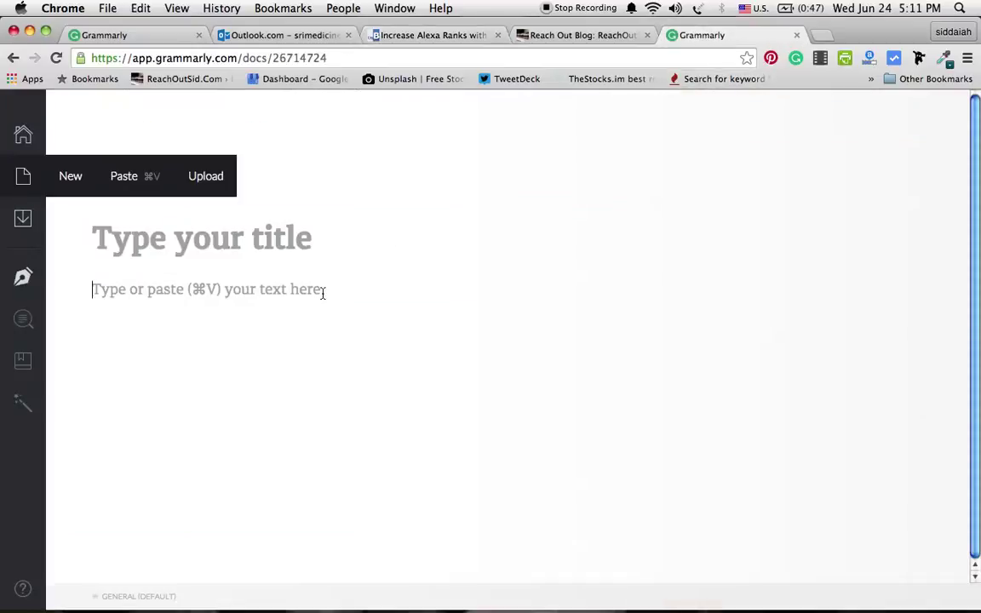
Step: Paste the Alexa article into the document and accept the first 'alexa → Alexa' capitalisation
key(super)
key(super+v)
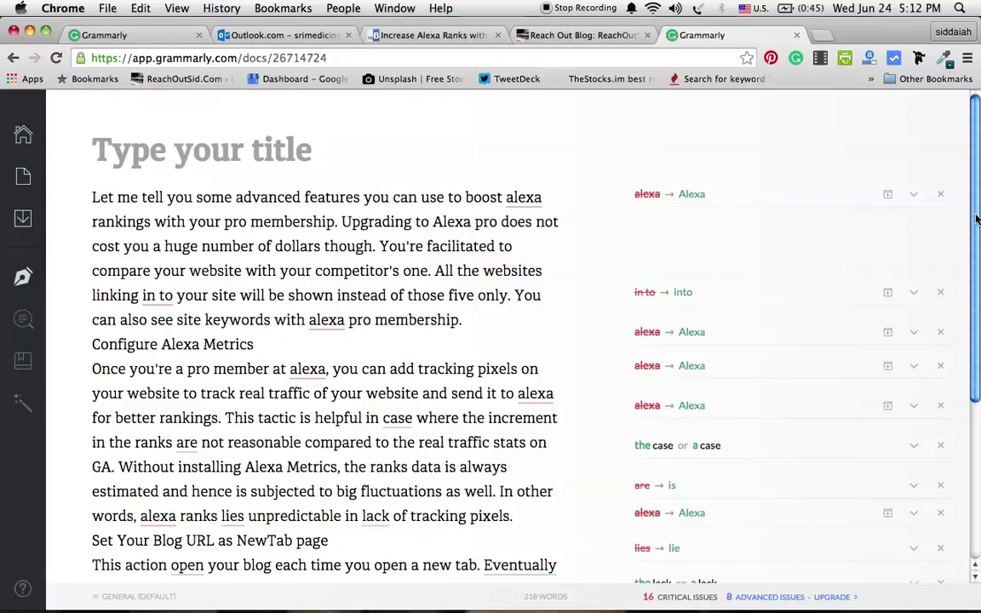
drag(977, 220, 980, 228)
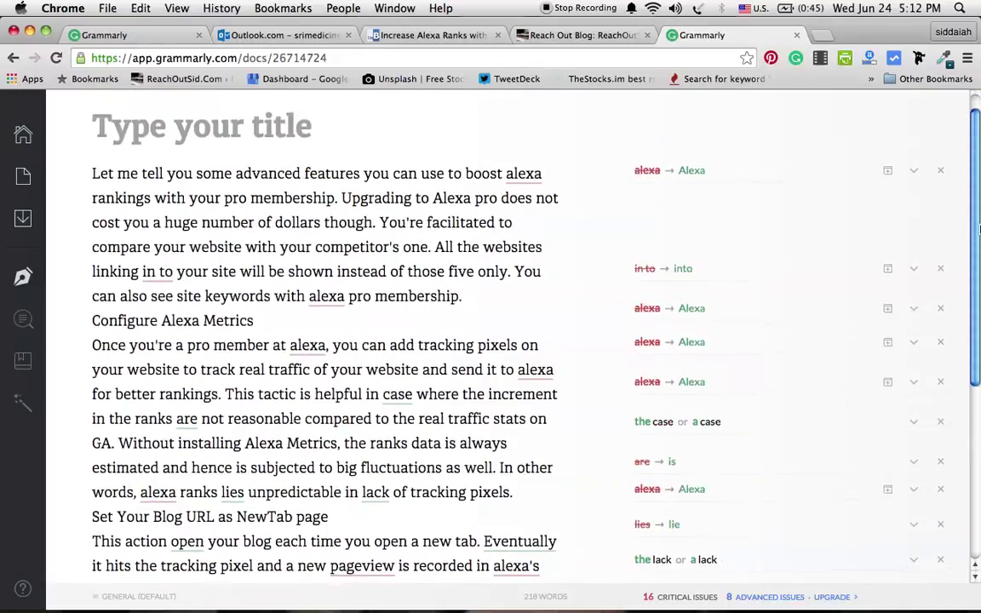
scroll(980, 229, up, 1)
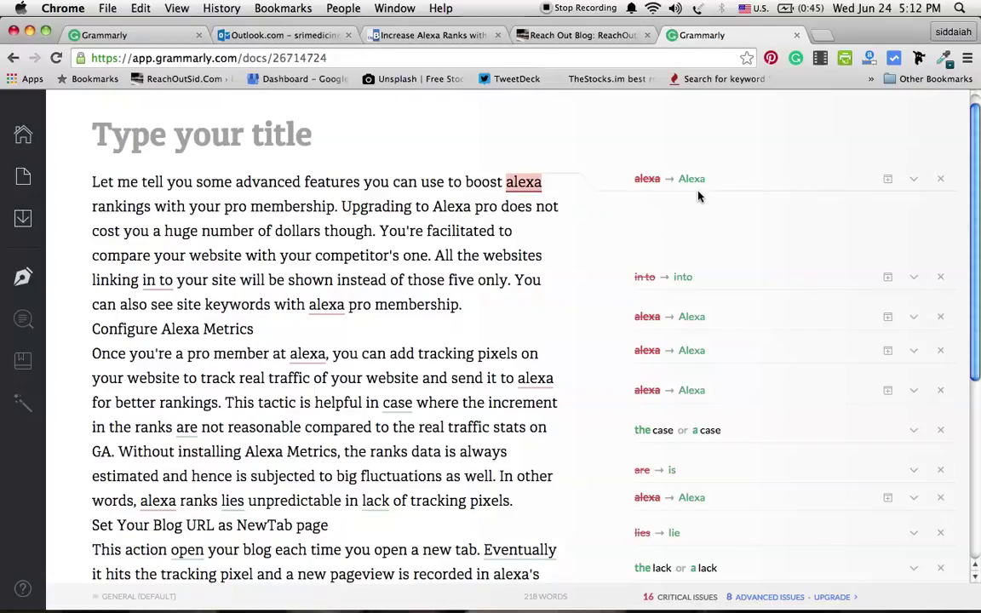
click(630, 177)
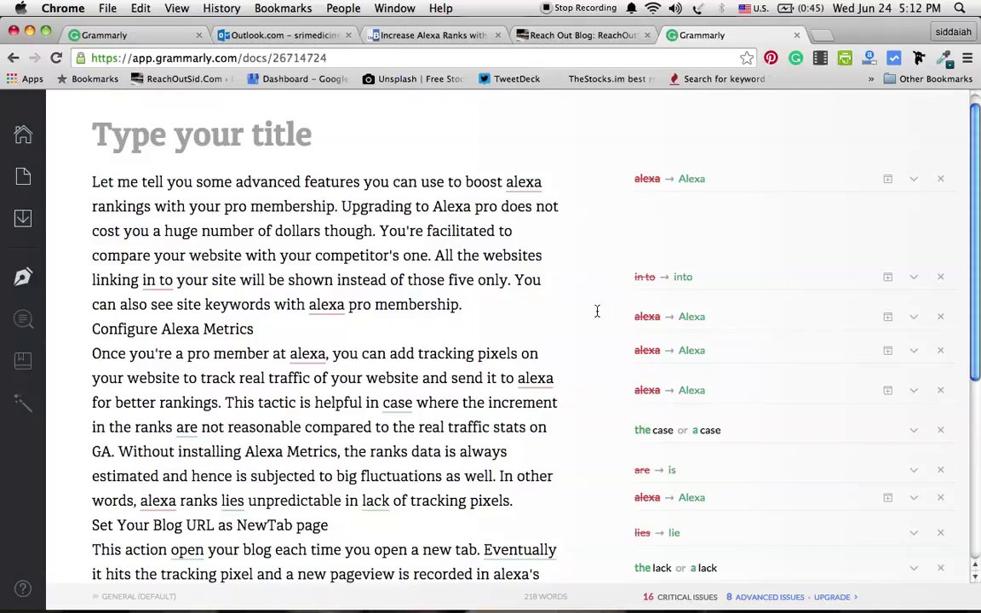
click(686, 287)
click(692, 181)
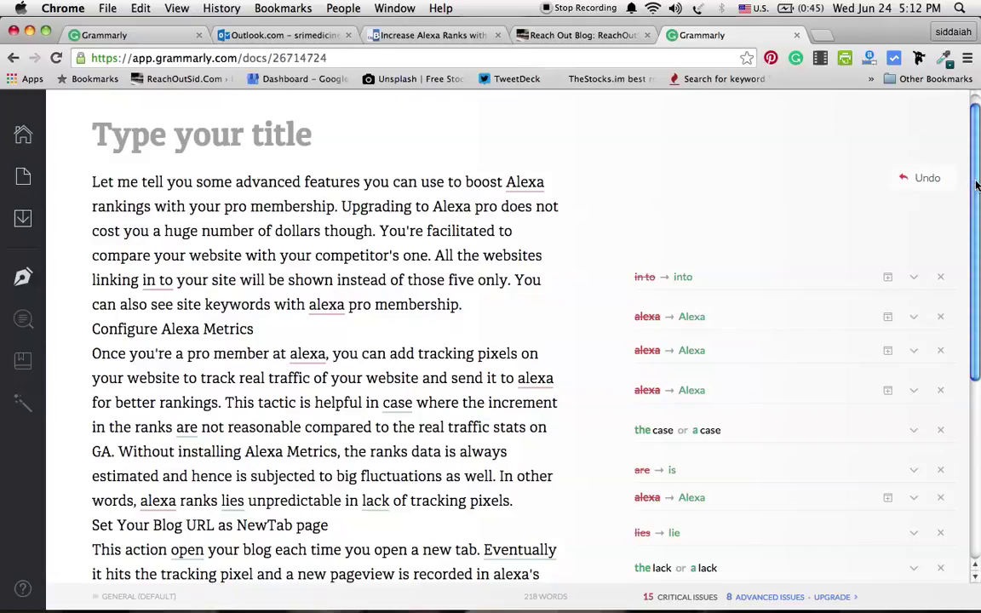
drag(978, 185, 978, 355)
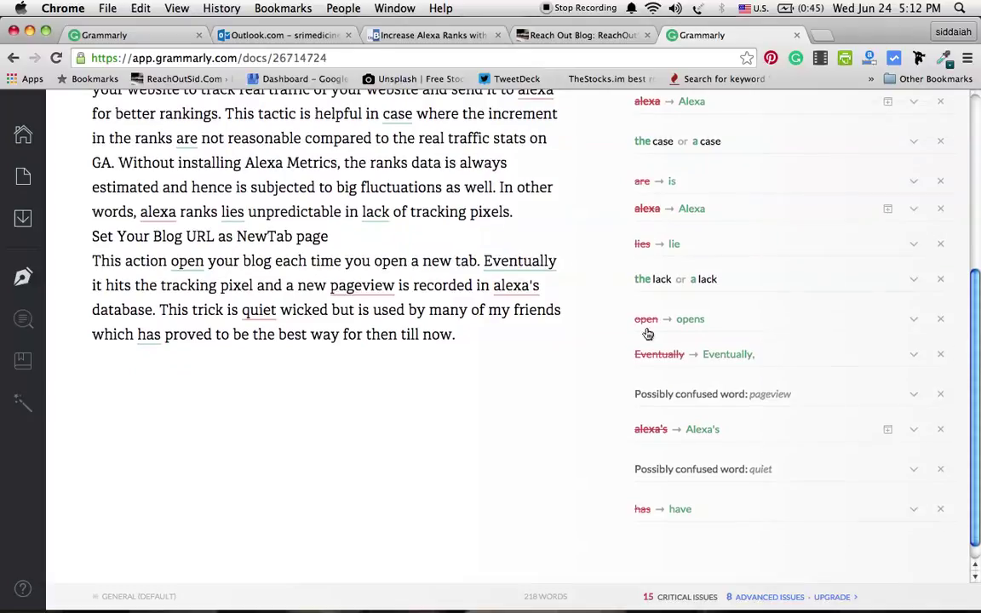
Step: Accept the suggestion changing 'Eventually' to 'Eventually,' in the article
click(520, 267)
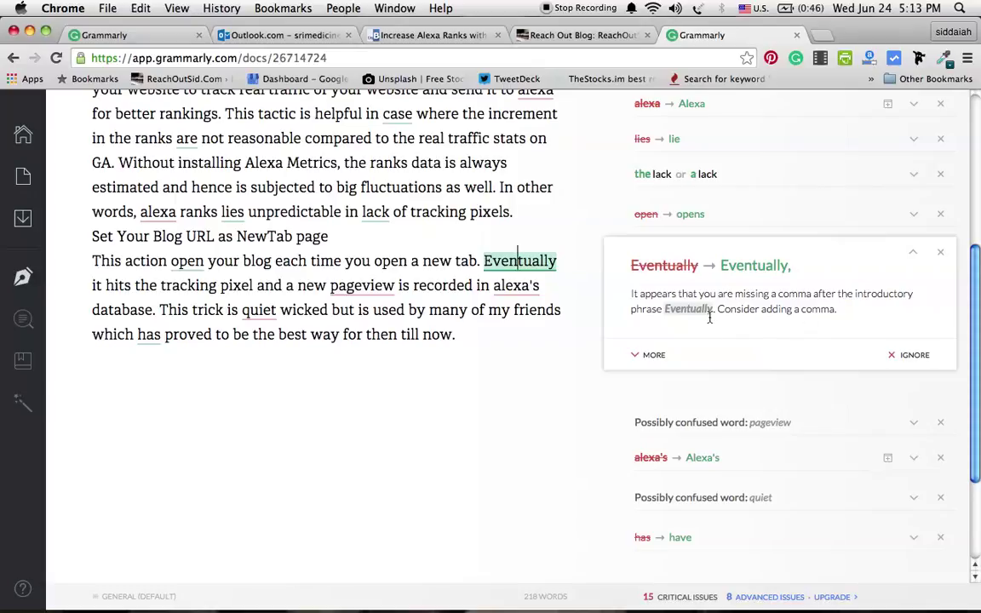
click(754, 266)
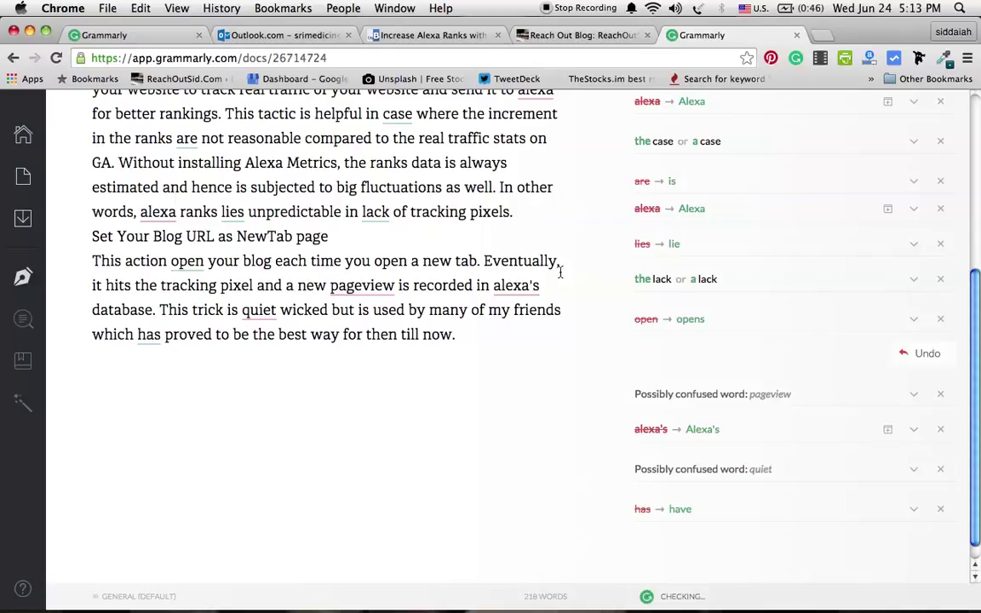
drag(976, 365, 978, 172)
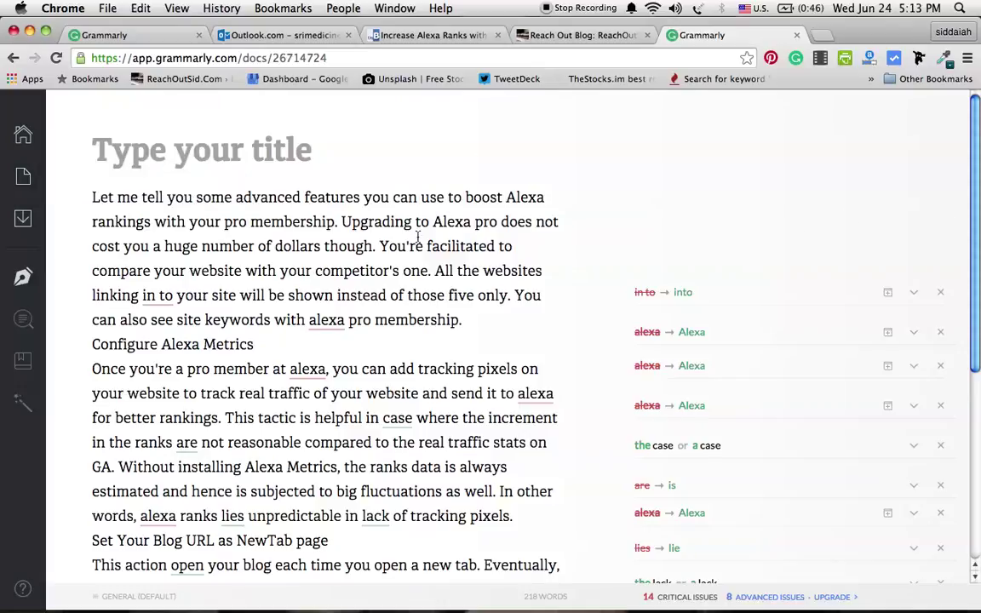
mouse_move(23, 177)
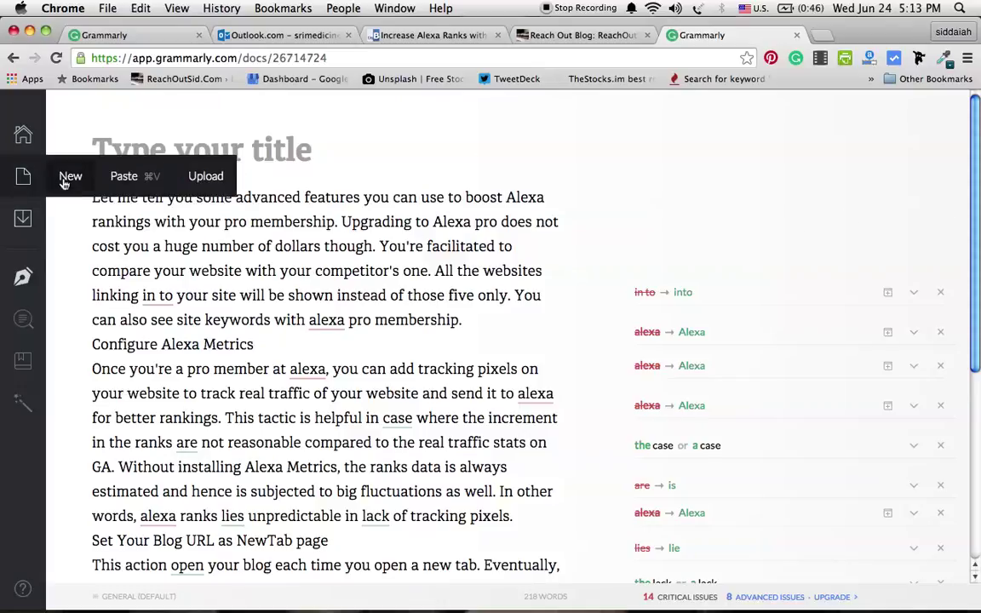
Step: Create another new document containing the test text 'whatever you want, grammer evet'
click(65, 178)
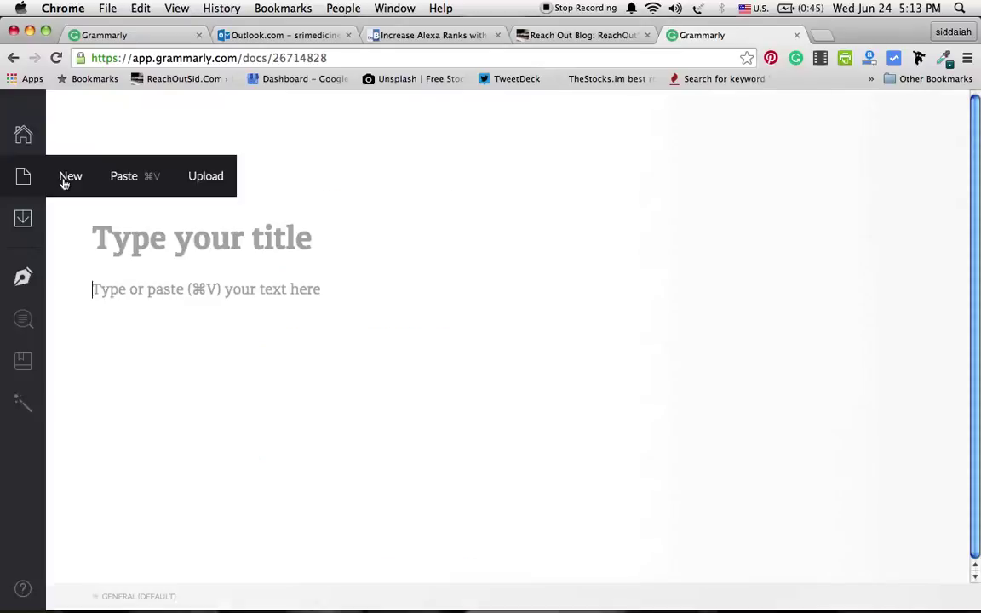
click(132, 301)
text(whatever)
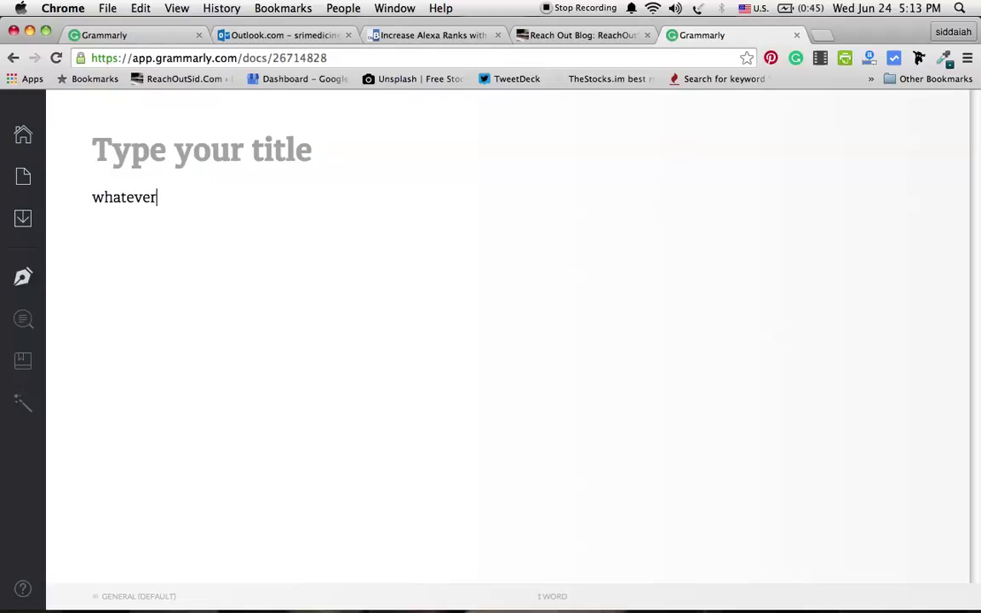
text( you )
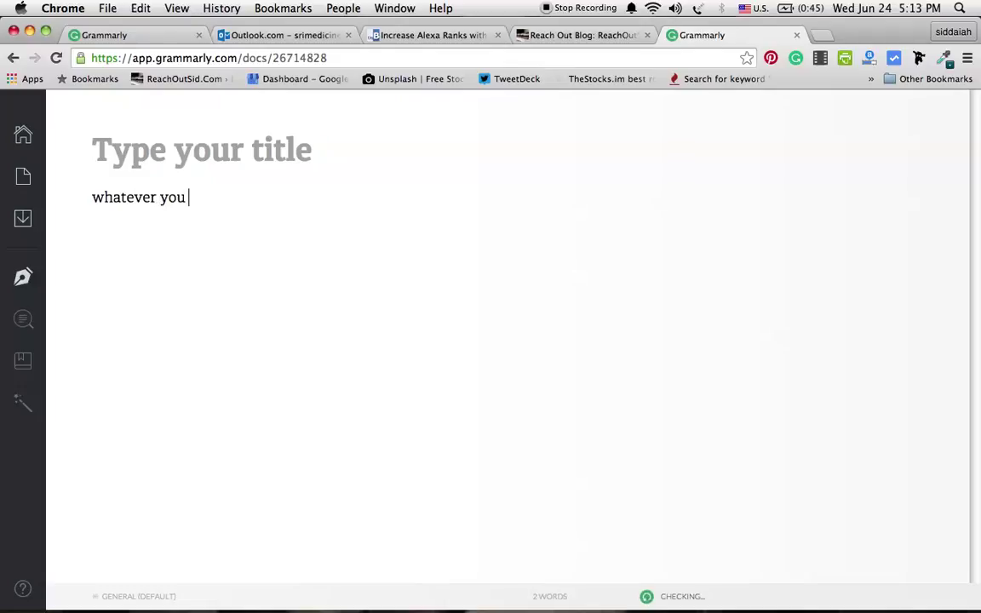
text(want,)
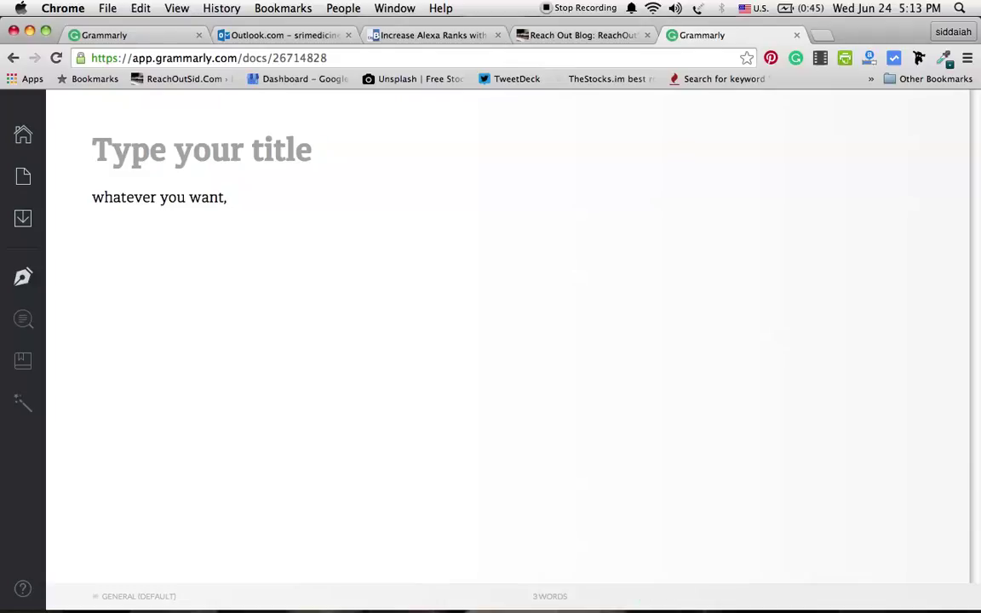
text( gramm)
text(er)
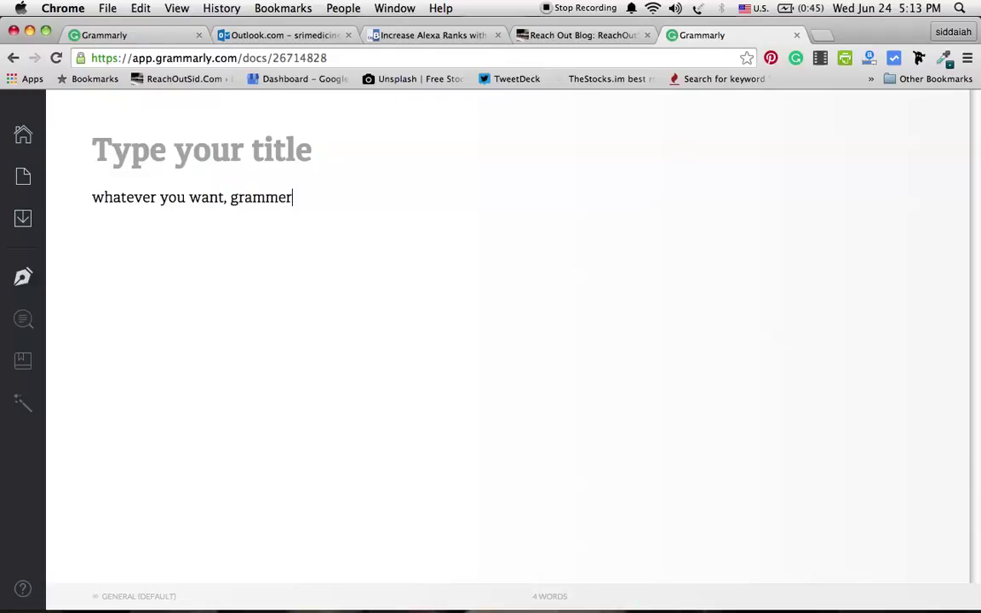
text( eve)
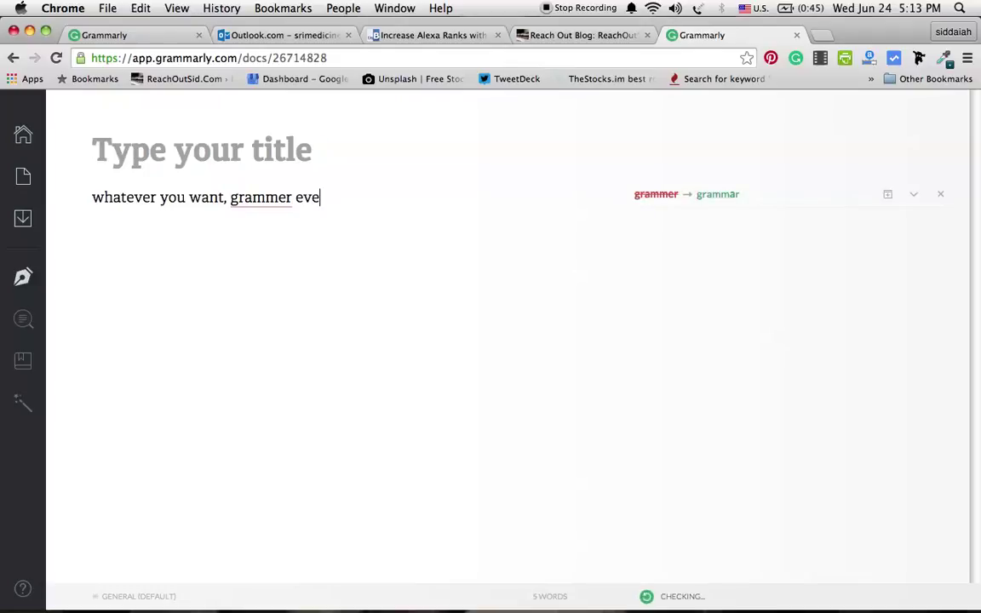
text(t)
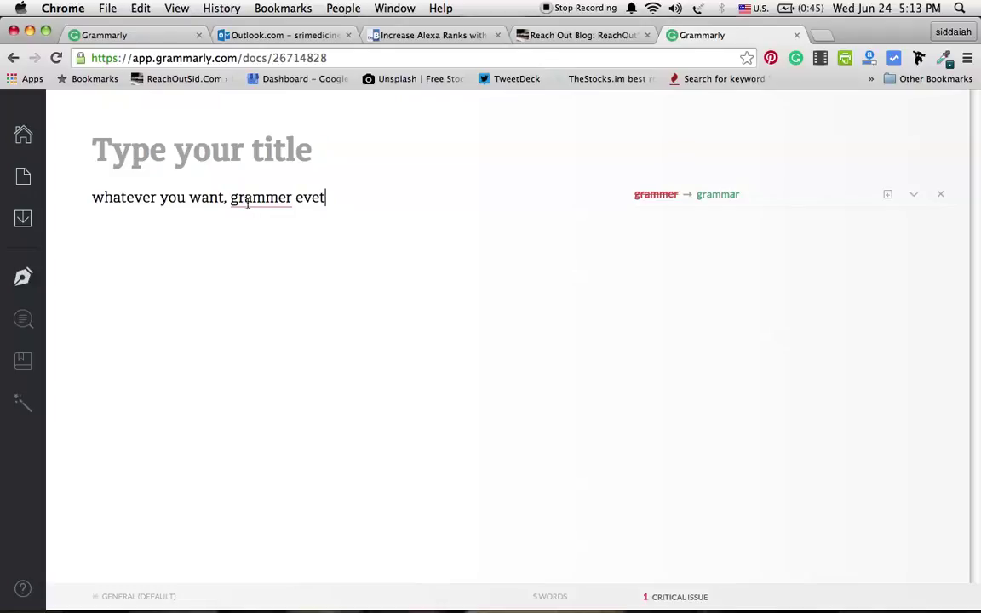
Step: Accept the spelling fix changing 'grammer' to 'grammar' in the test text
click(718, 196)
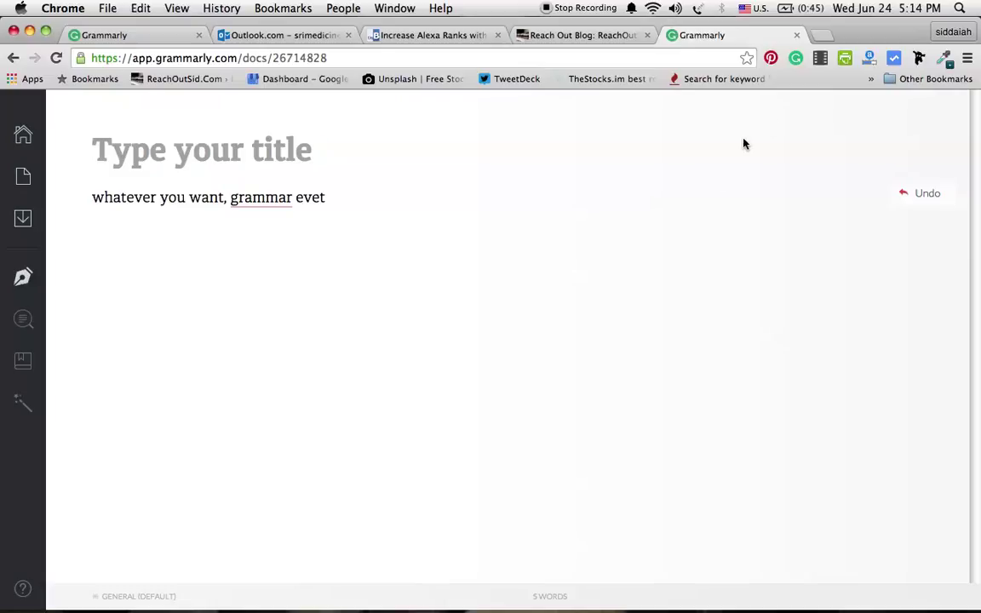
Step: Open a new tab and bring up an Outlook.com new-message compose page
click(824, 37)
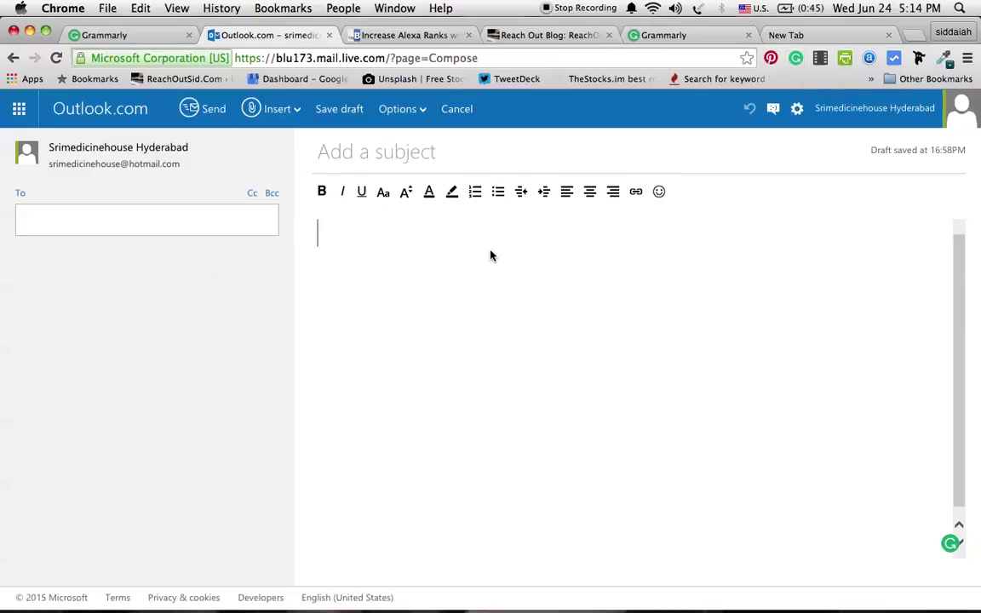
key(super)
key(super)
Step: Paste the copied Alexa article sections into the Outlook.com email body
key(super+v)
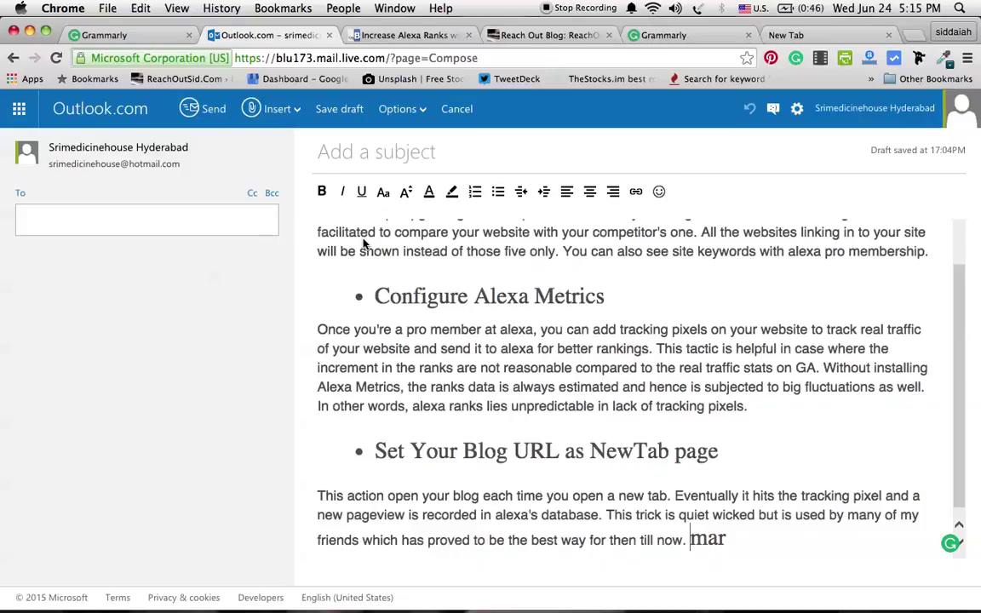